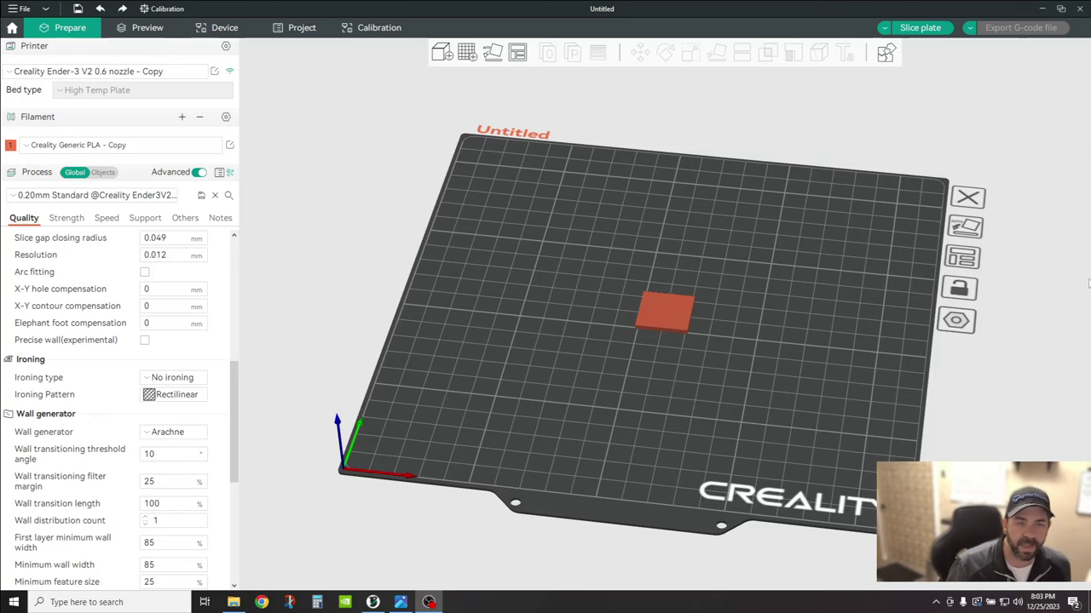
right_click(631, 365)
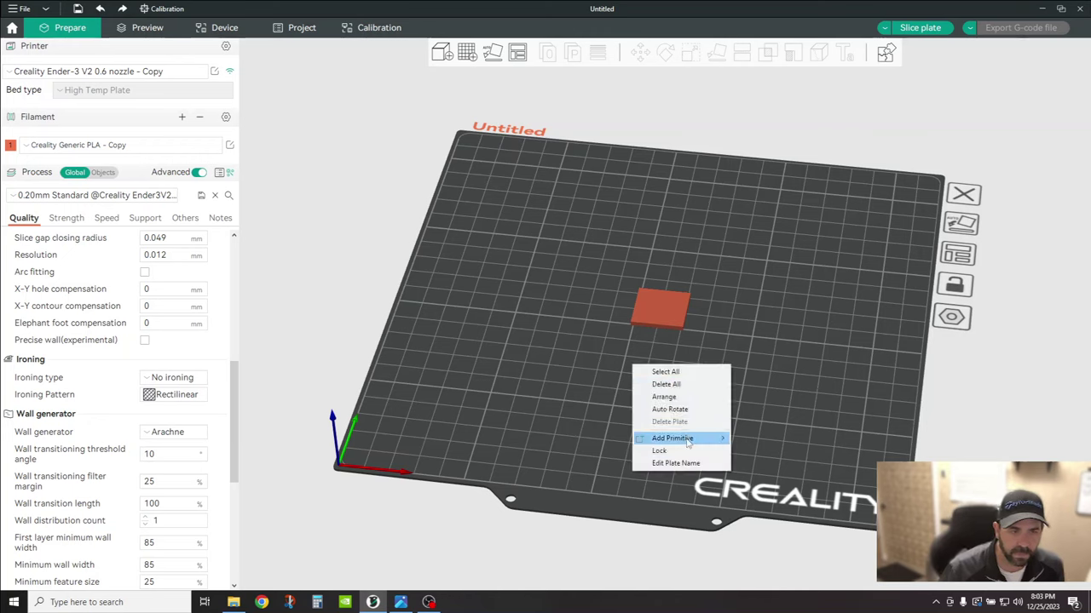
mouse_move(688, 441)
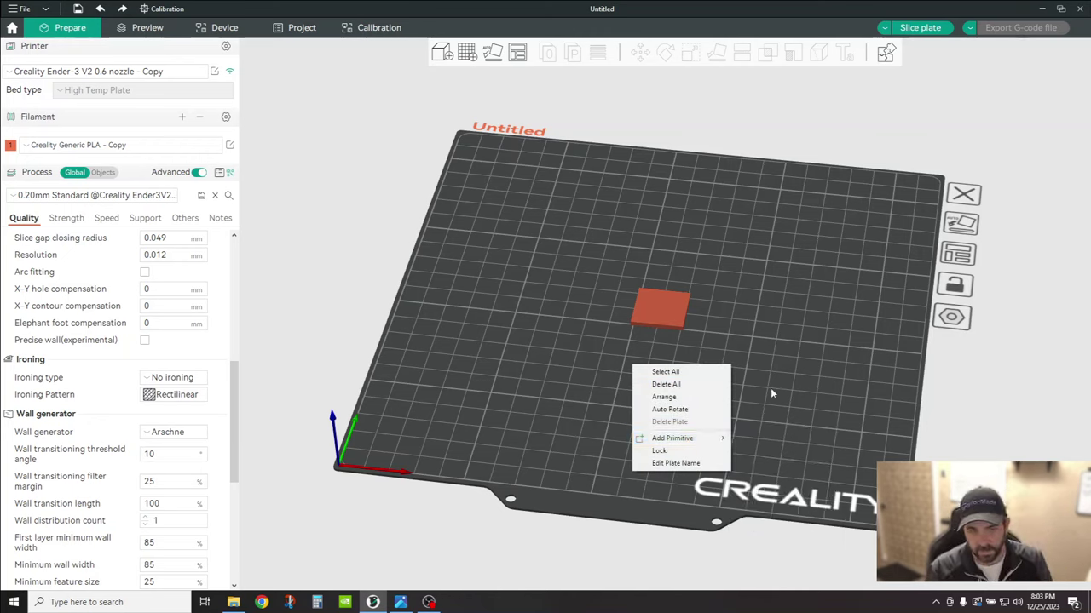
left_click(824, 290)
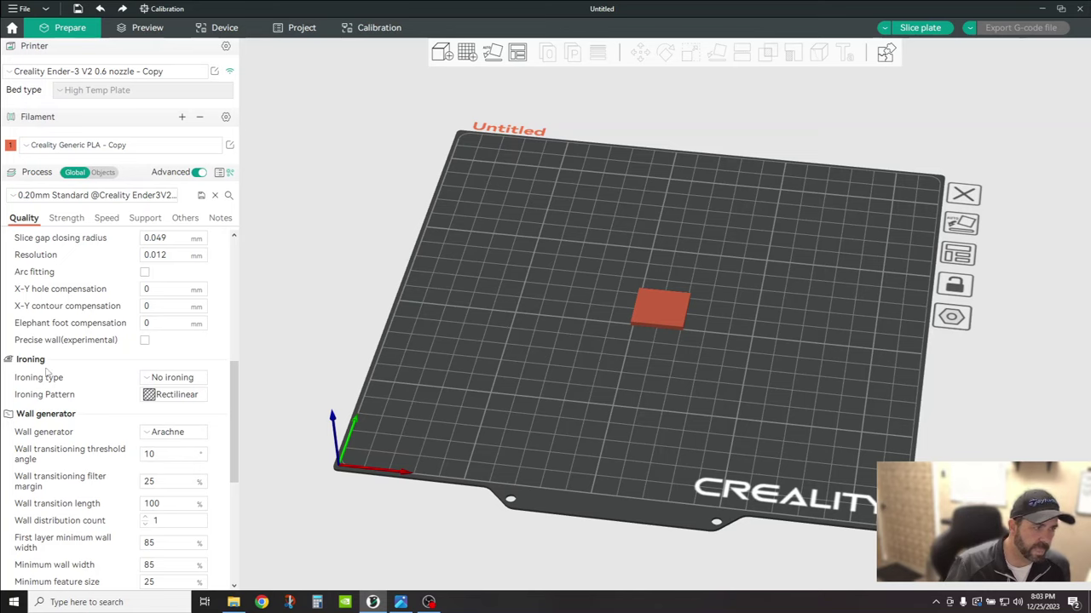
Review the available ironing types and the top and bottom shell layer settings under Strength
left_click(187, 381)
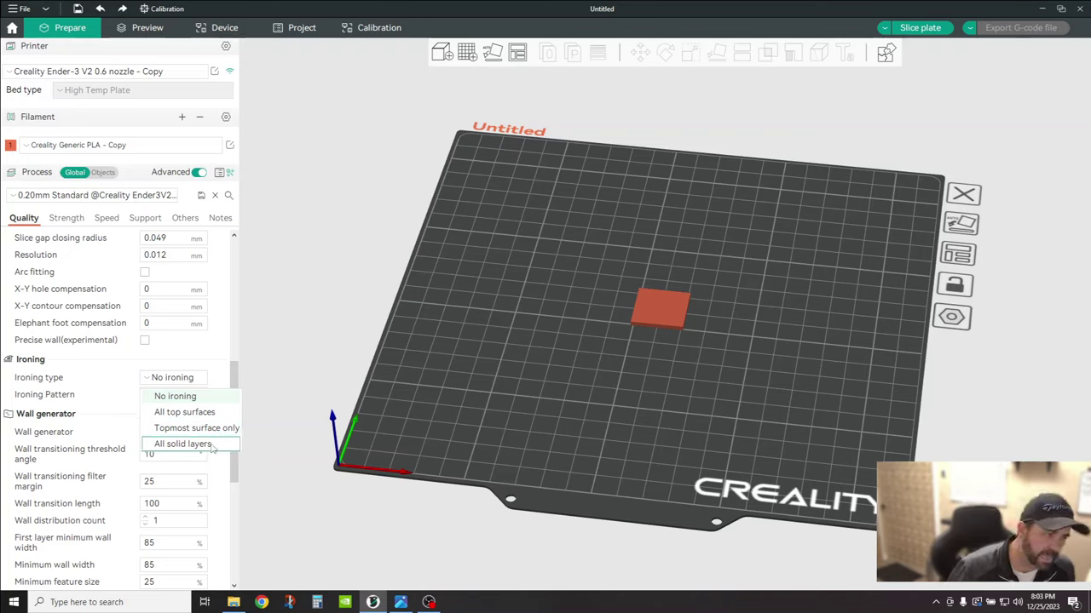
left_click(71, 220)
left_click(72, 220)
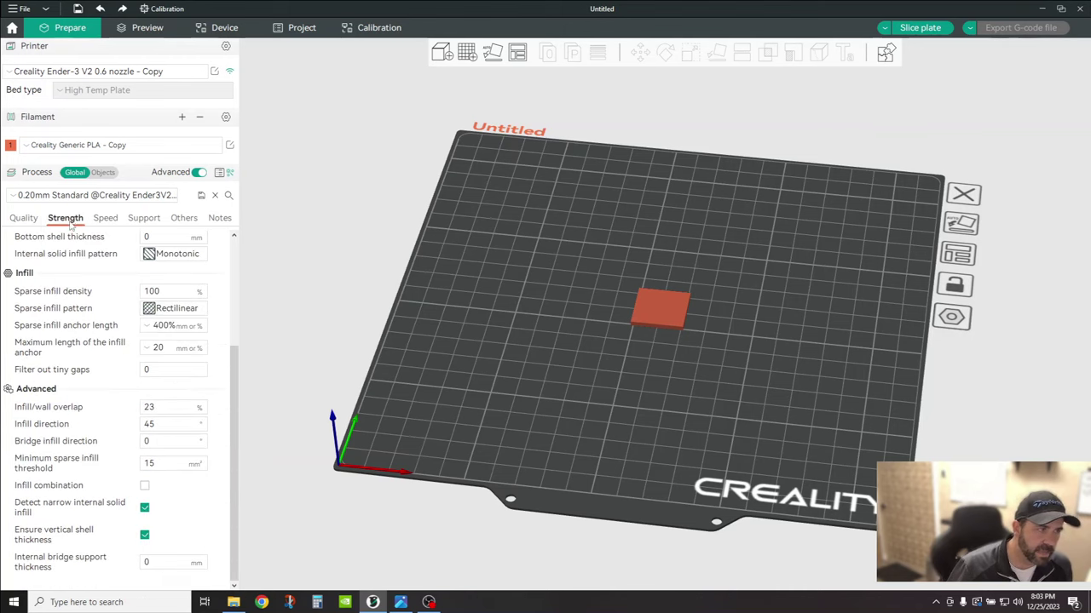
scroll(171, 353, "up", 5)
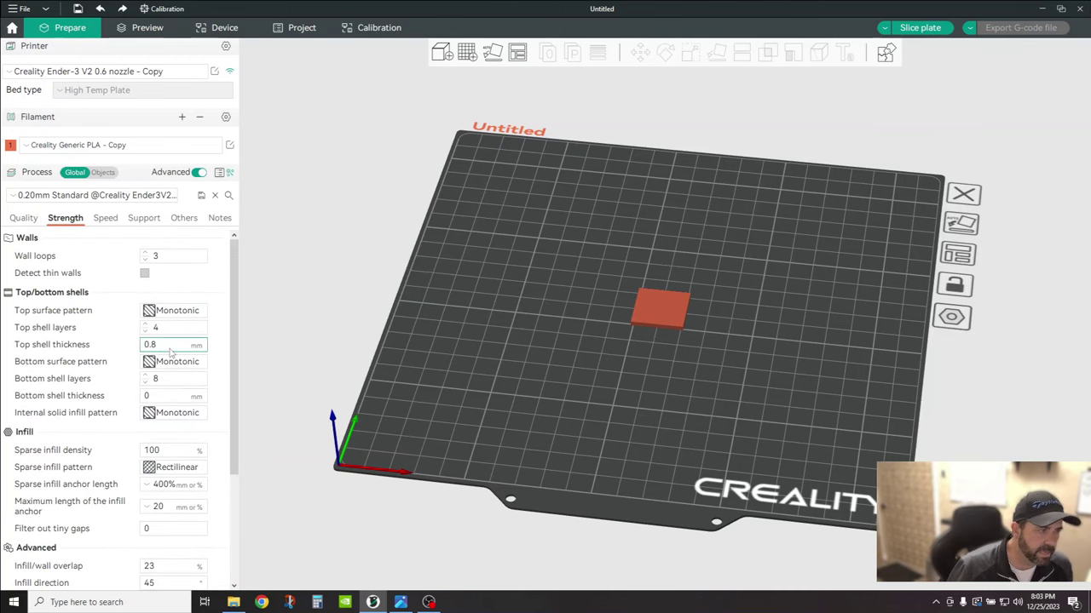
left_click(166, 331)
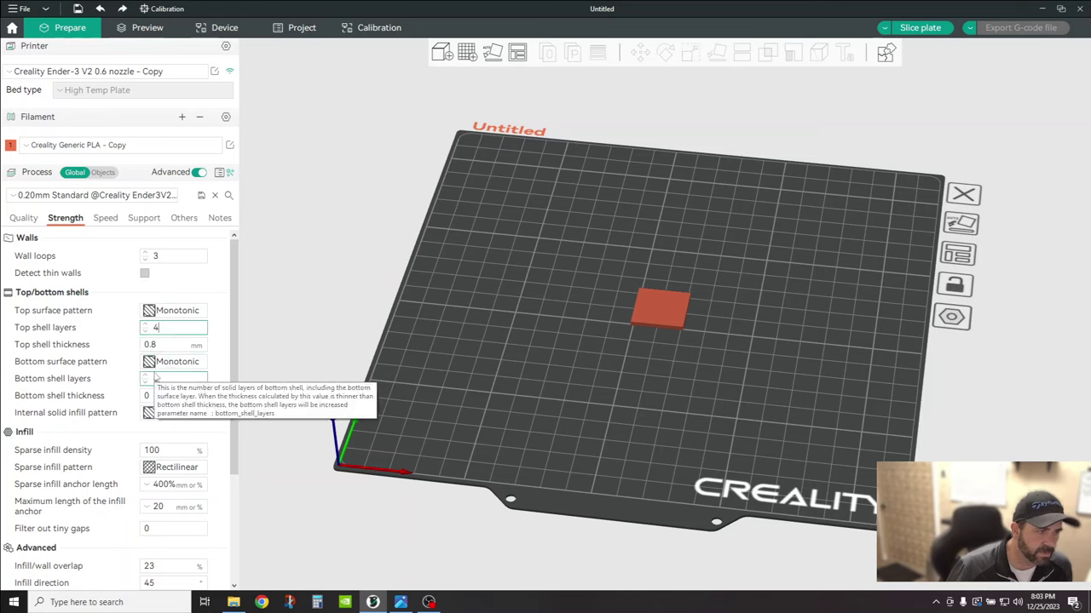
left_click(156, 378)
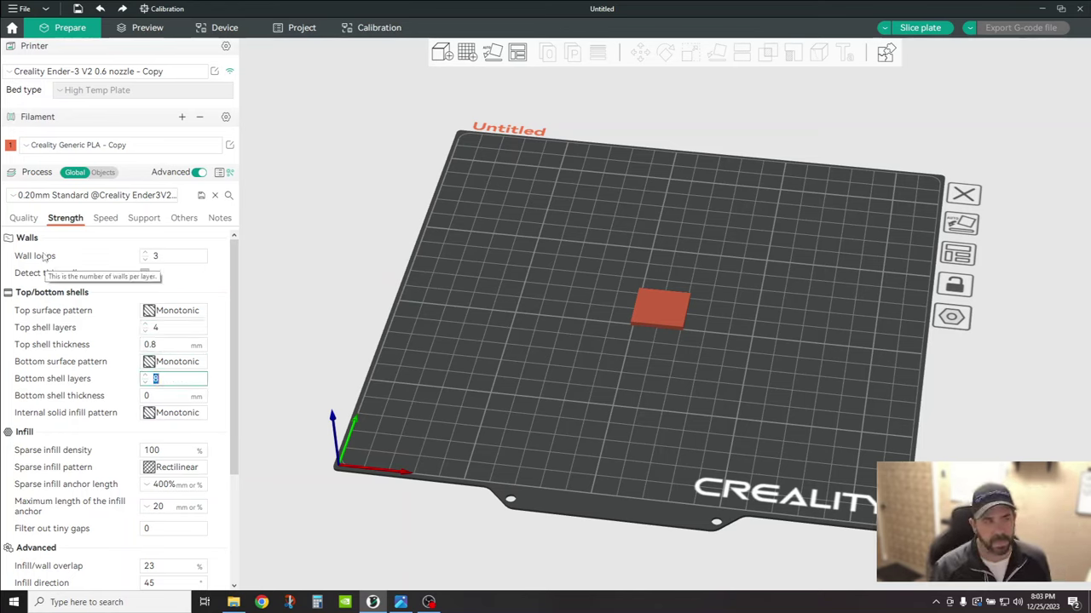
Set the ironing type to Topmost surface only in the Quality settings
left_click(24, 218)
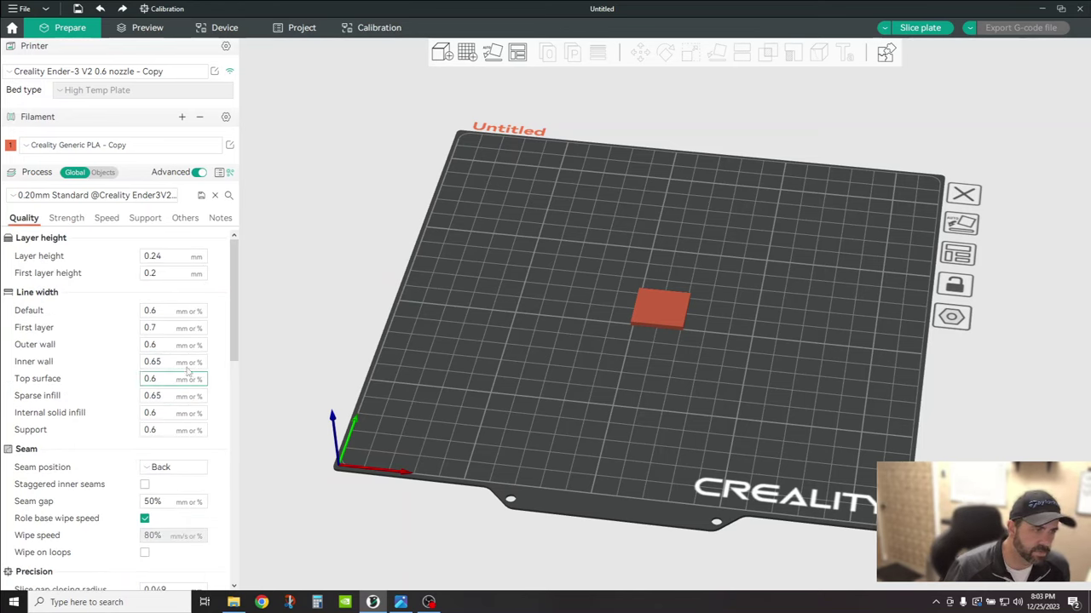
scroll(171, 485, "down", 5)
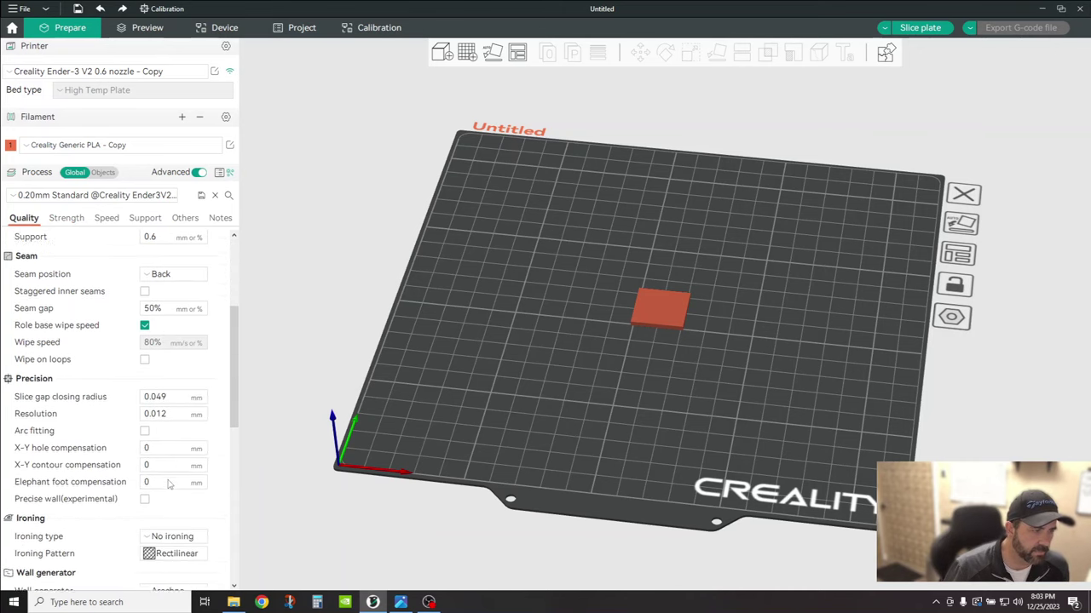
scroll(170, 484, "down", 3)
left_click(183, 435)
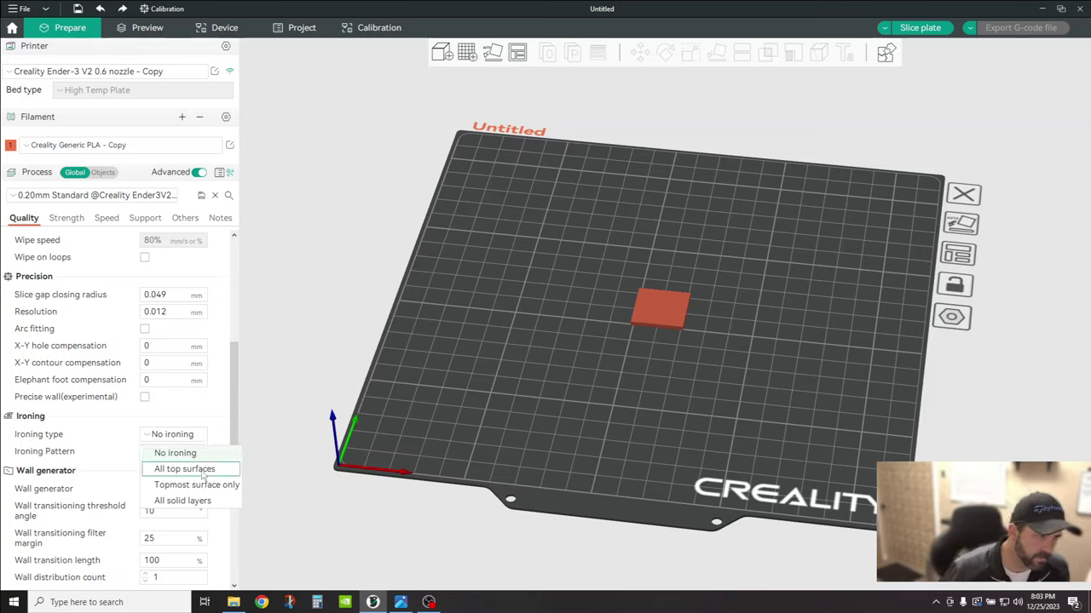
key("Escape")
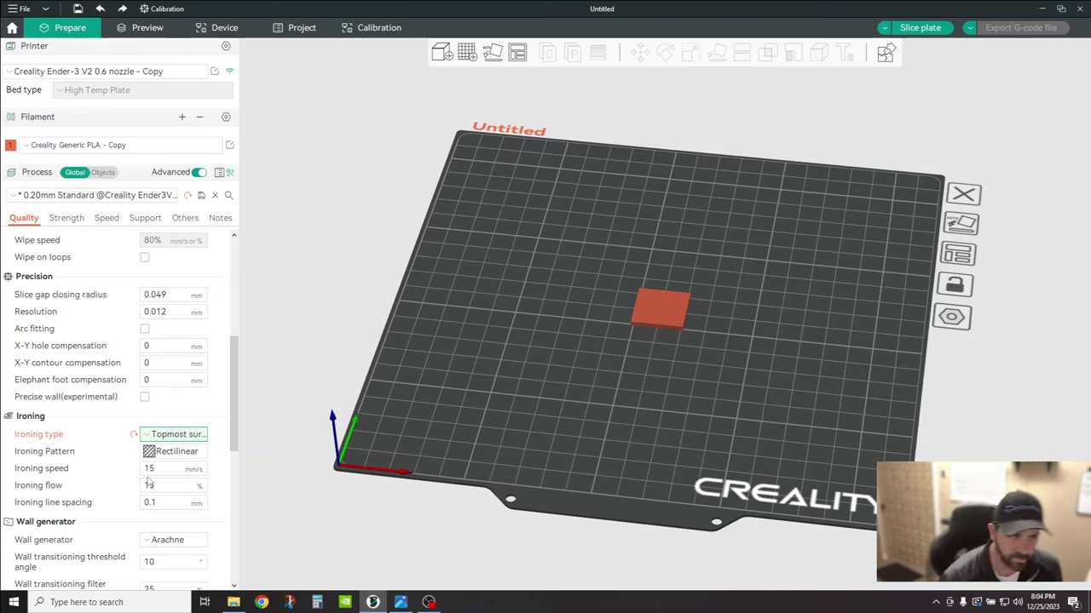
Examine the ironing pattern options and the ironing speed, flow and line spacing settings
left_click(147, 482)
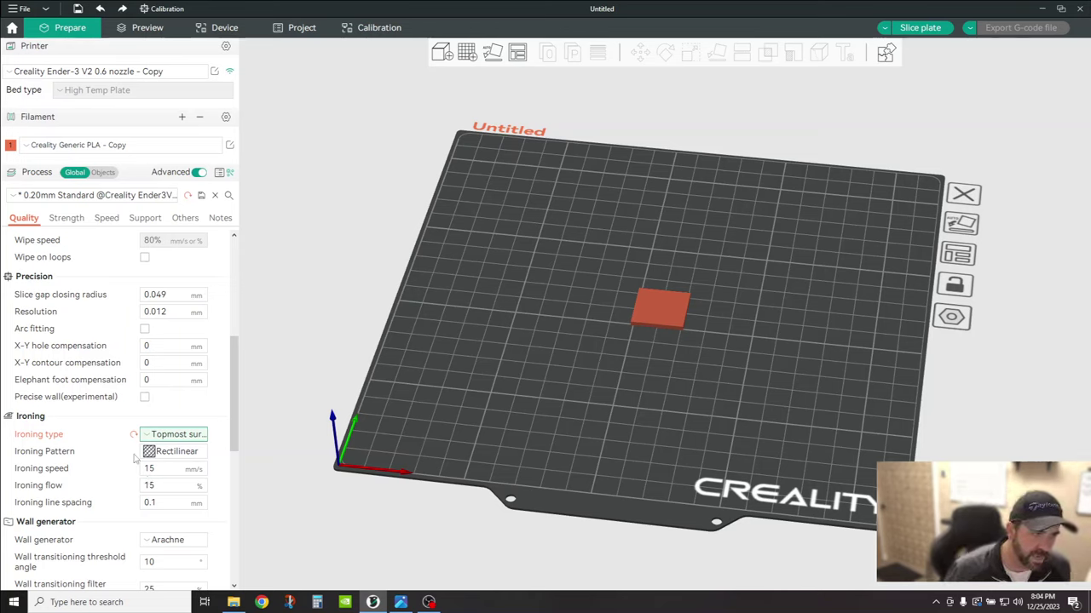
scroll(133, 442, "down", 1)
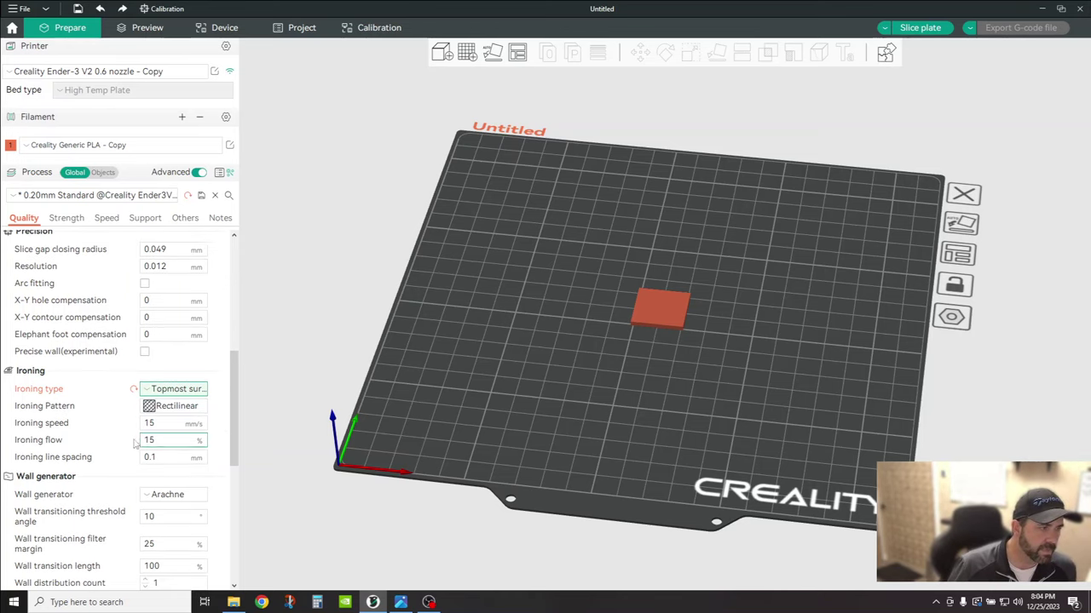
left_click(175, 406)
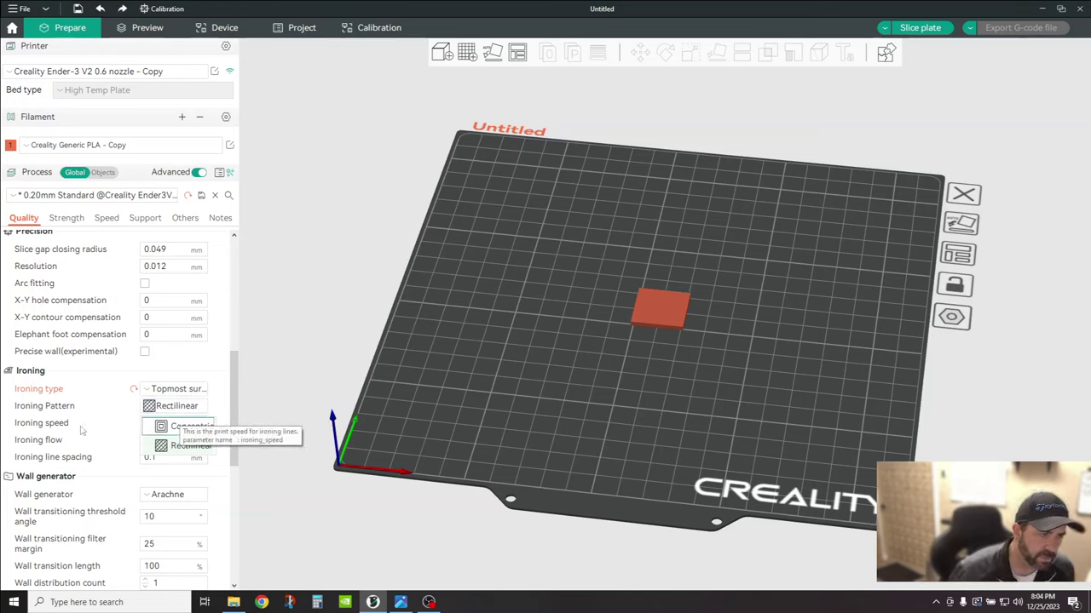
left_click(180, 417)
left_click(167, 426)
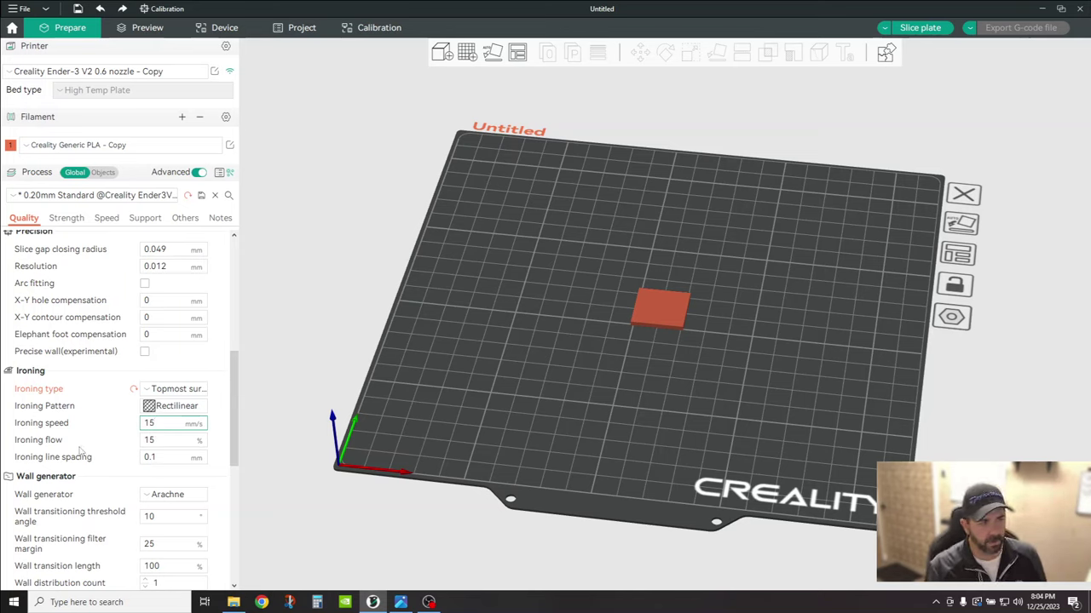
left_click(159, 441)
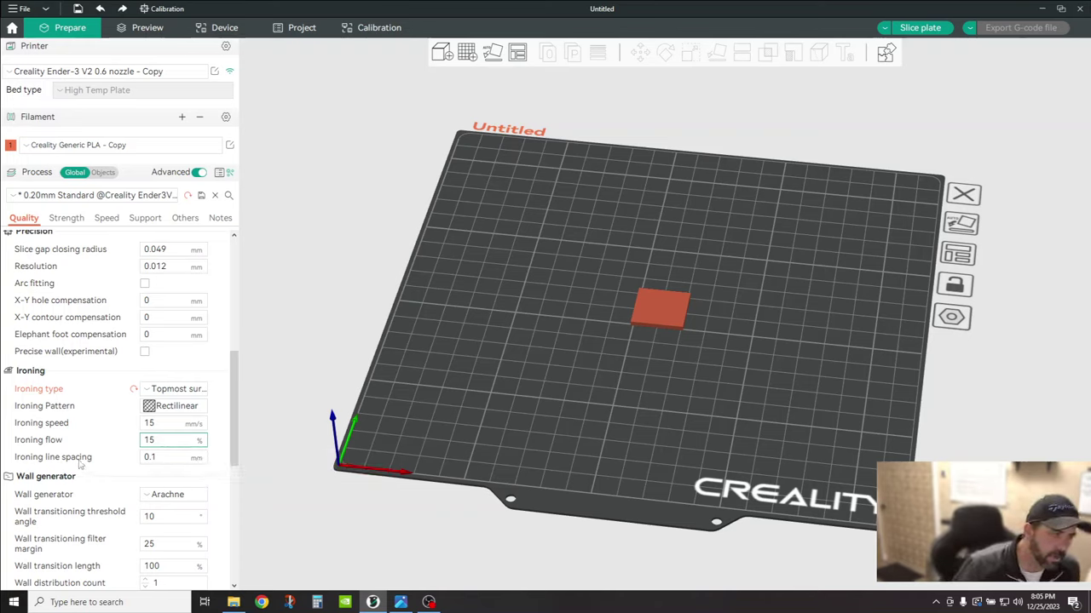
left_click(160, 458)
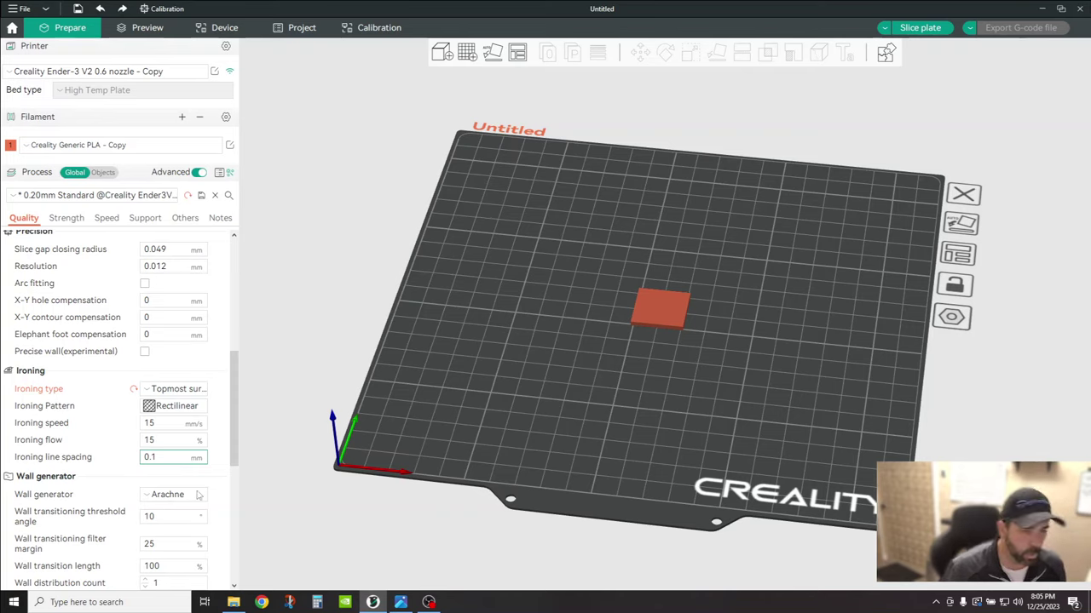
Slice the plate with the square test model to generate its toolpath preview
left_click(920, 27)
scroll(777, 341, "up", 10)
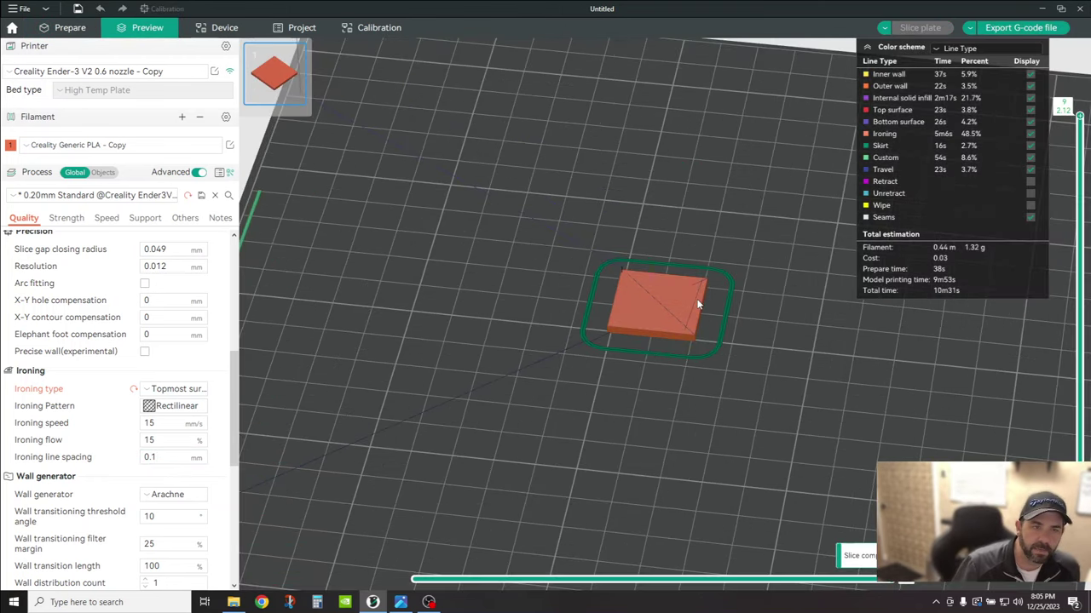
scroll(754, 304, "up", 3)
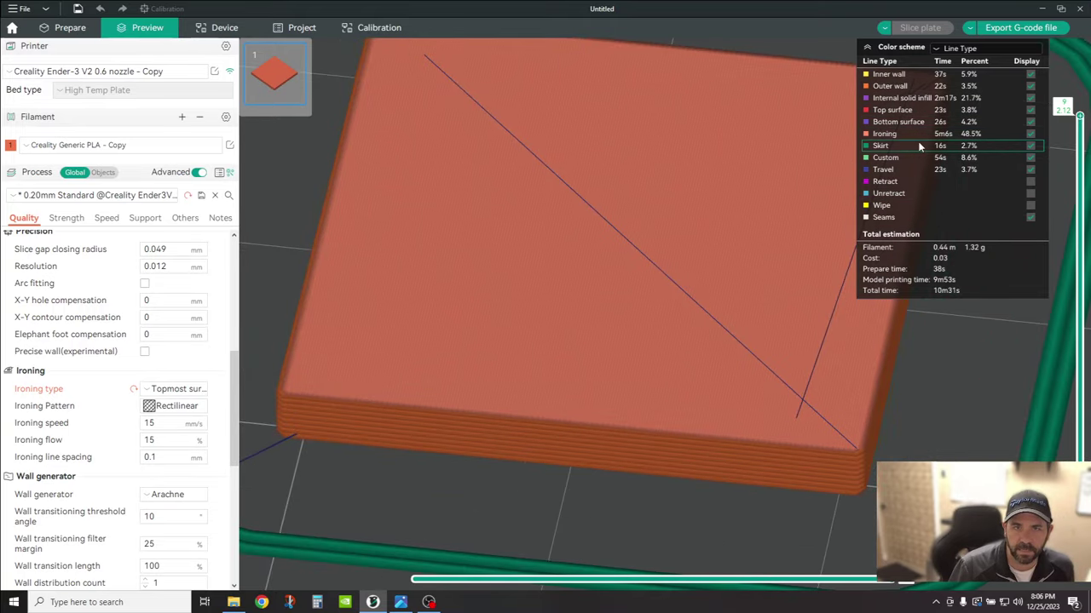
Hide the ironing lines in the sliced preview, show them again and inspect the model's top surface closely
left_click(1030, 134)
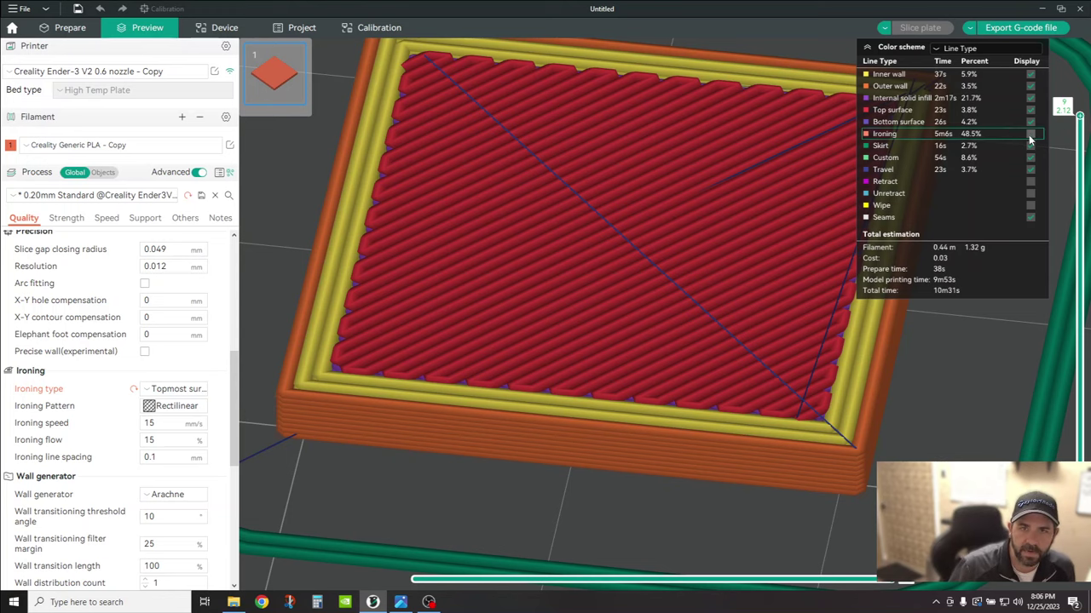
left_click(1030, 133)
scroll(264, 327, "up", 5)
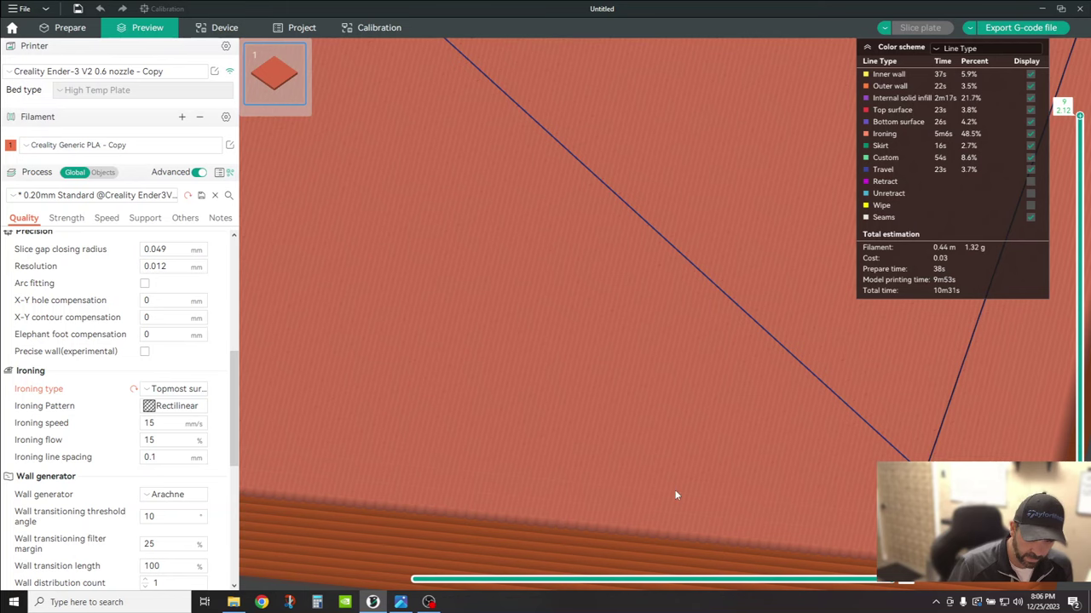
scroll(660, 386, "down", 5)
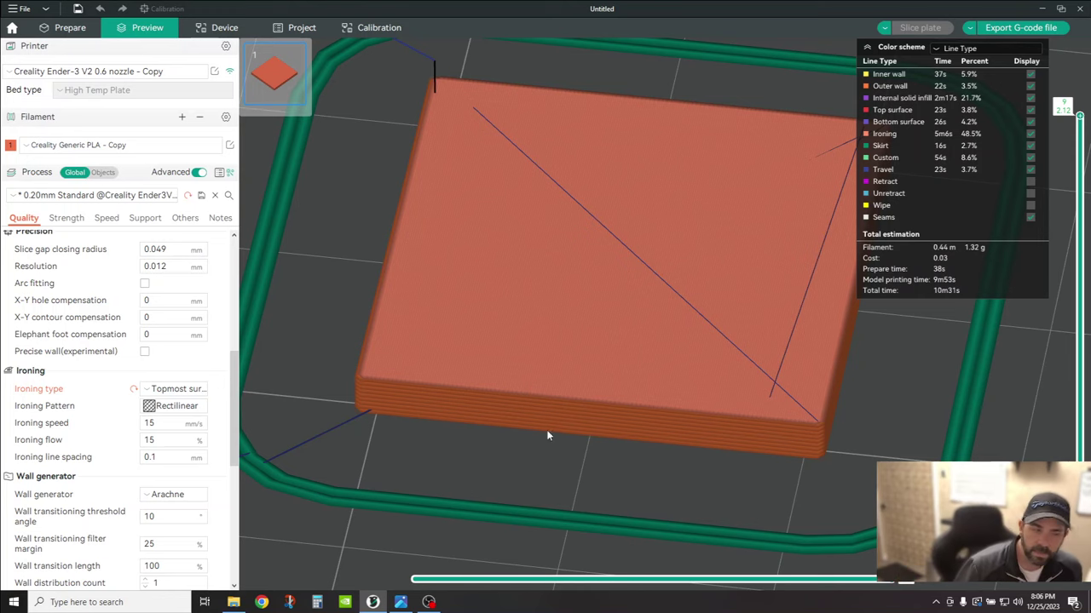
Switch to the photo viewer, compare the surface finish of the two printed squares up close, and return to the slicer
left_click(400, 602)
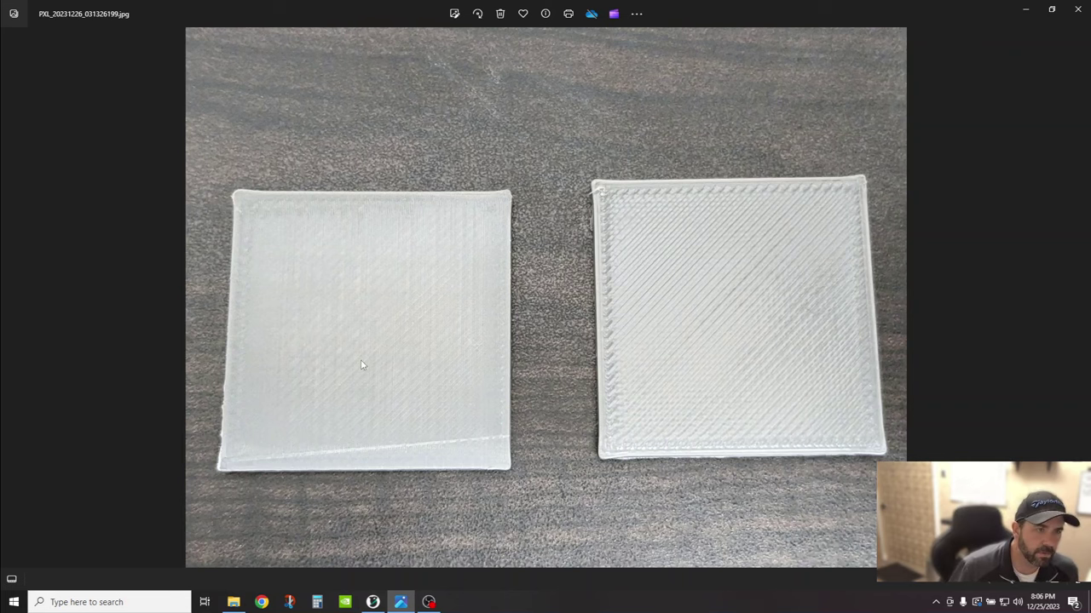
scroll(362, 368, "up", 5)
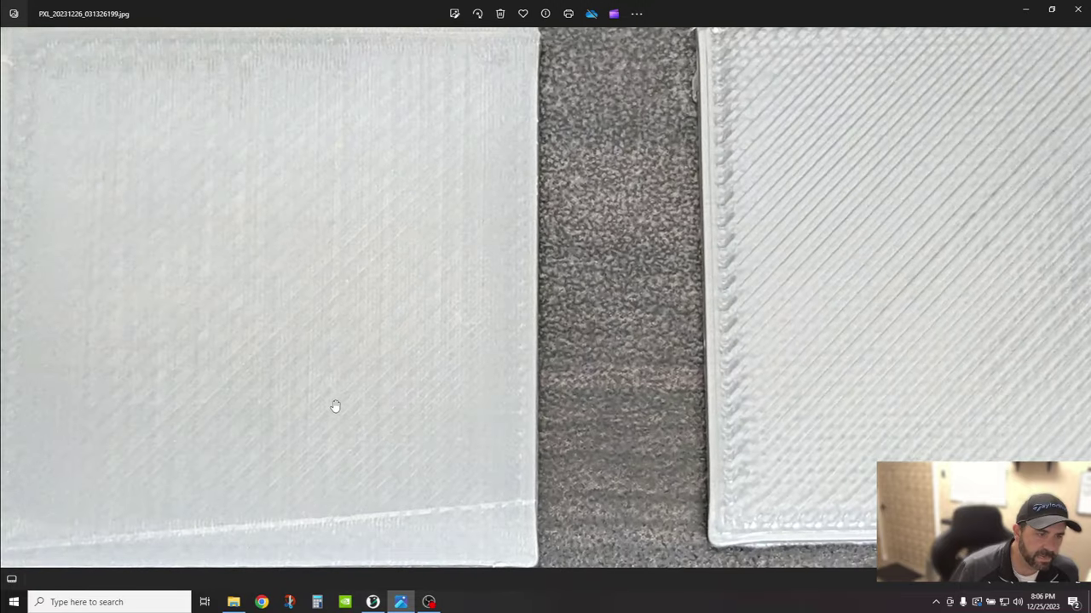
scroll(357, 407, "up", 5)
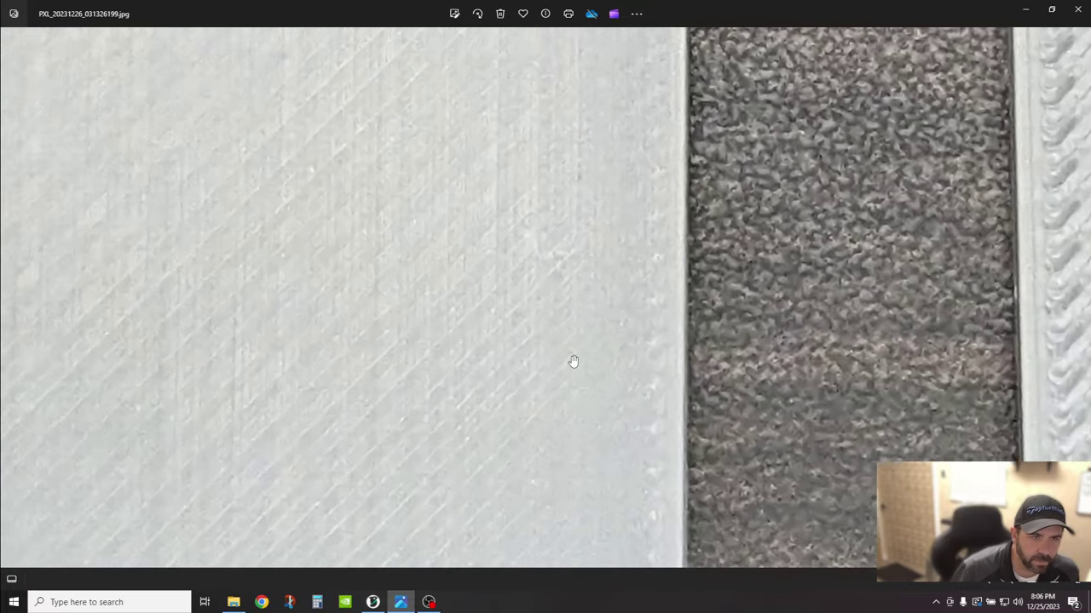
scroll(546, 341, "up", 2)
scroll(482, 285, "down", 4)
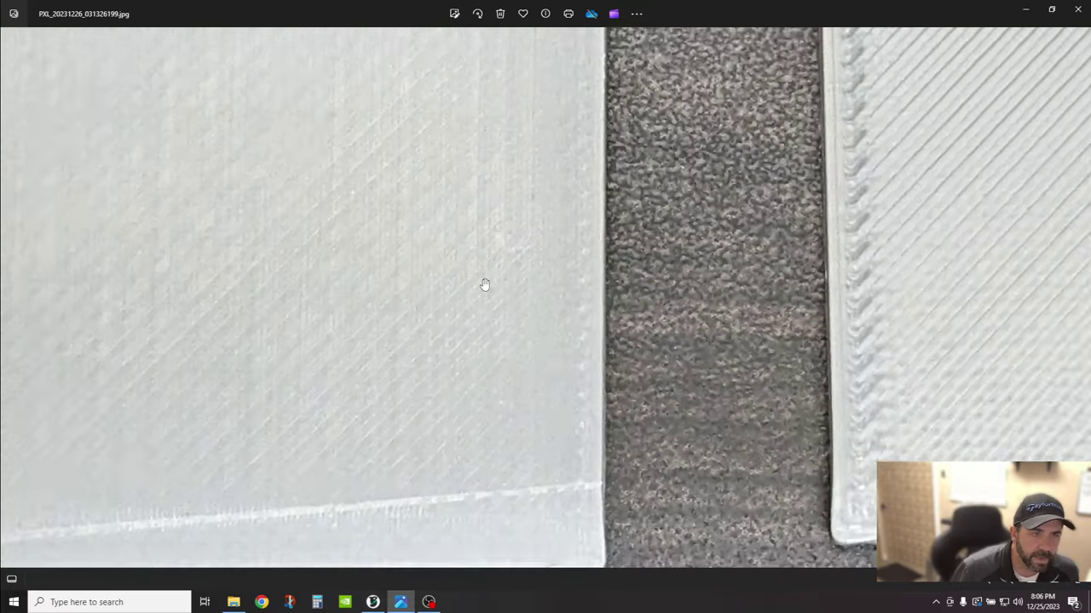
scroll(483, 284, "down", 3)
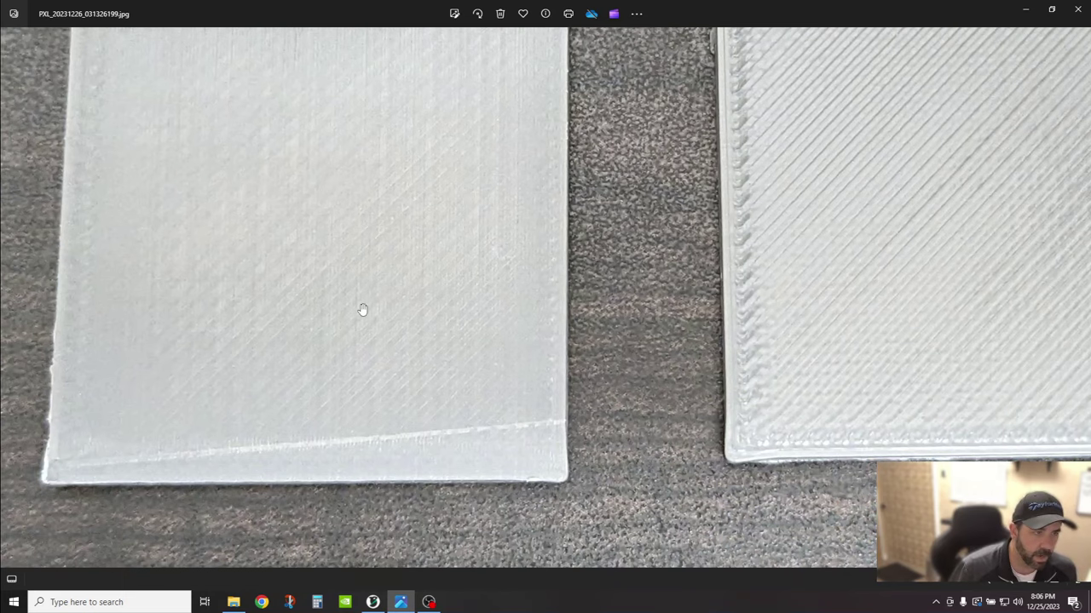
scroll(377, 319, "down", 3)
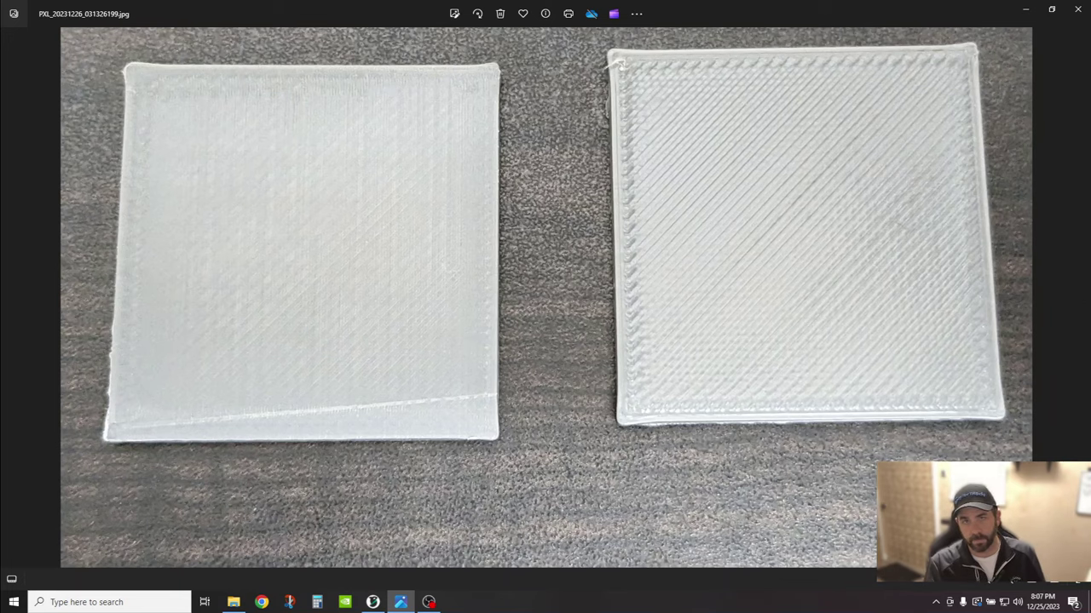
left_click(1025, 10)
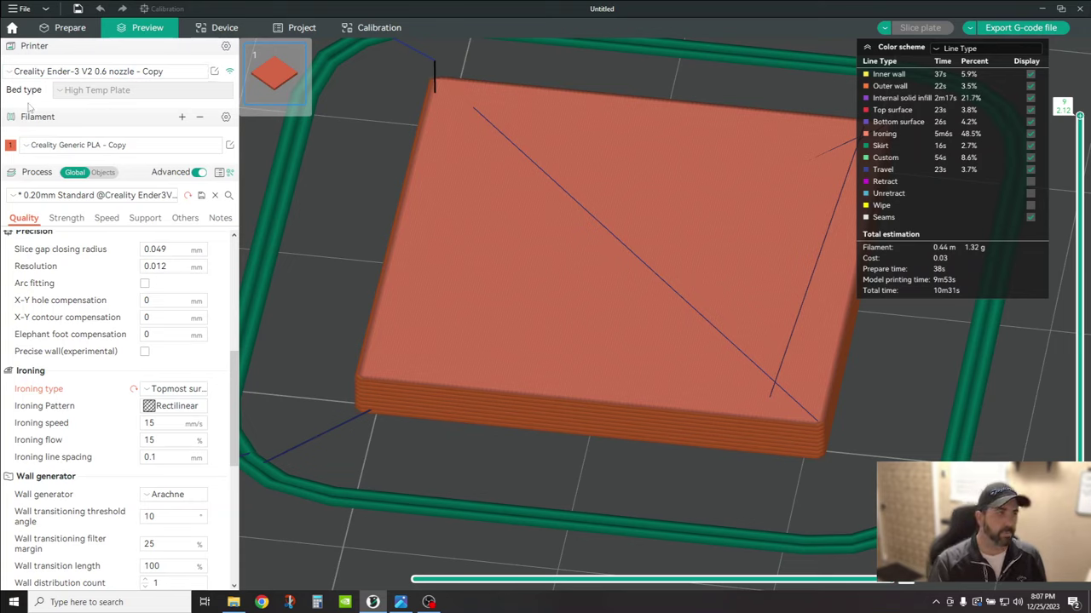
In the PLA filament's retraction overrides, enable Z hop when retracting at 0.4 mm and Z hop type Normal
left_click(230, 146)
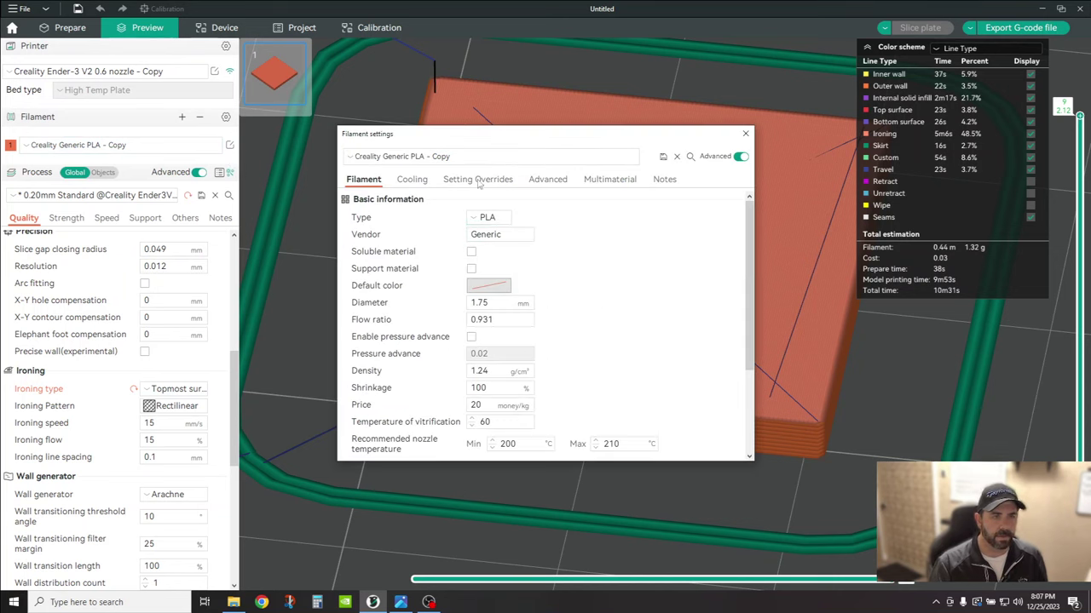
left_click(480, 181)
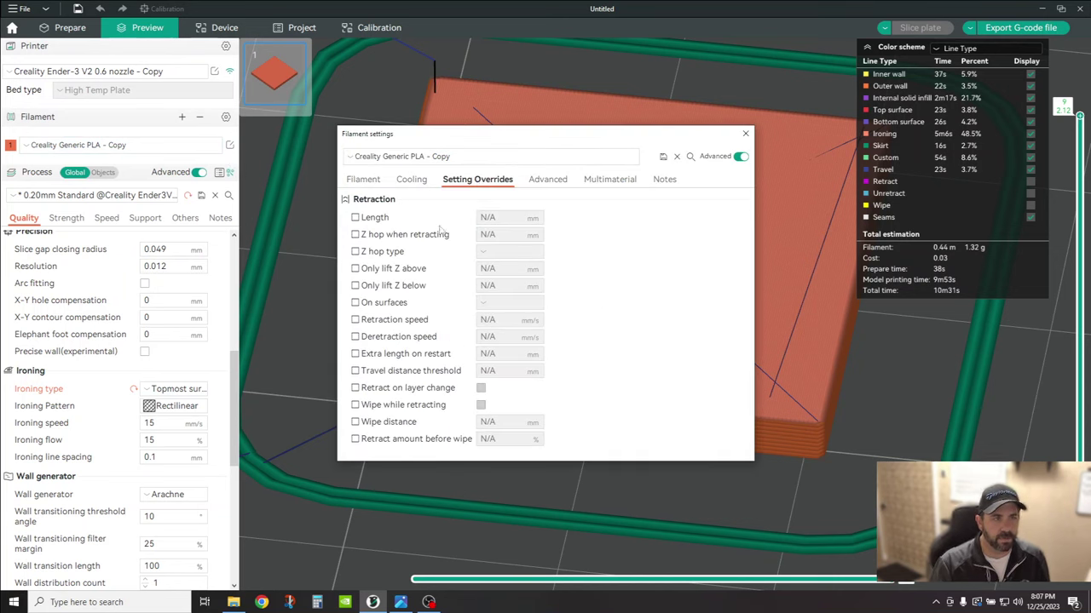
left_click(354, 235)
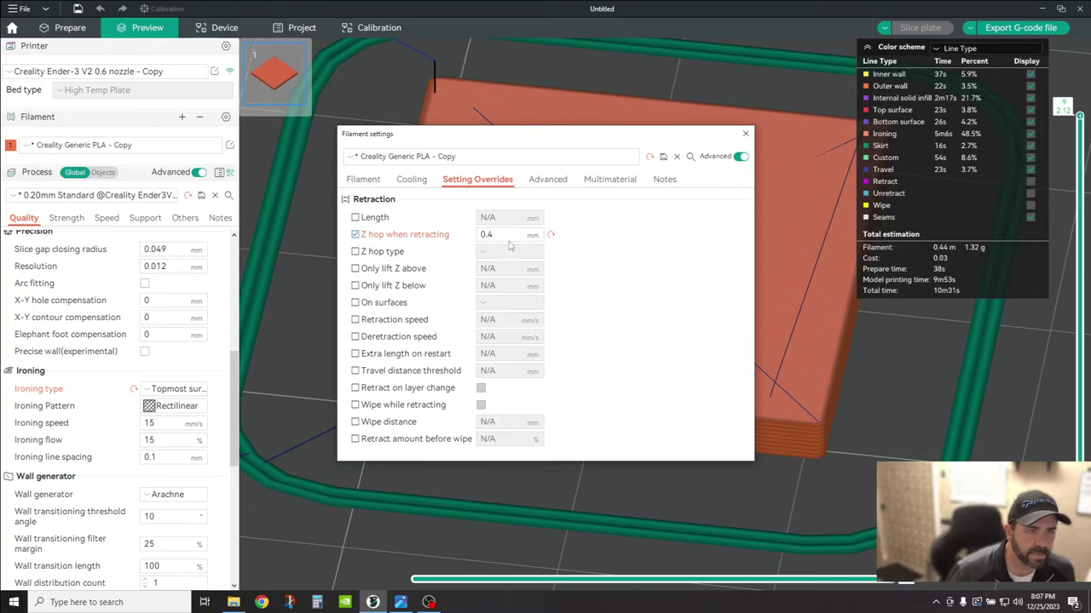
left_click(496, 235)
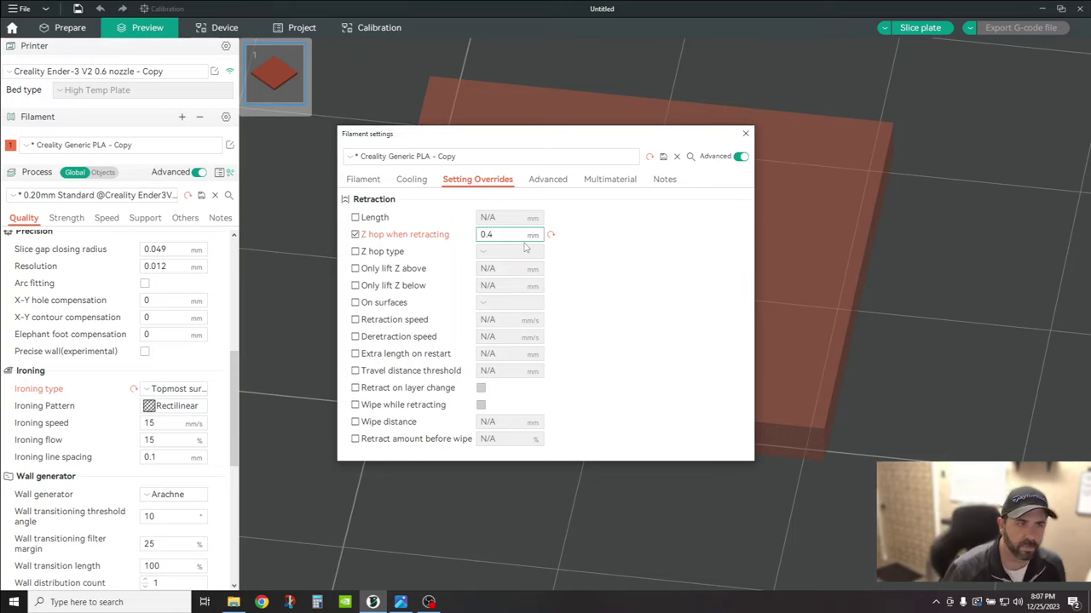
left_click(355, 253)
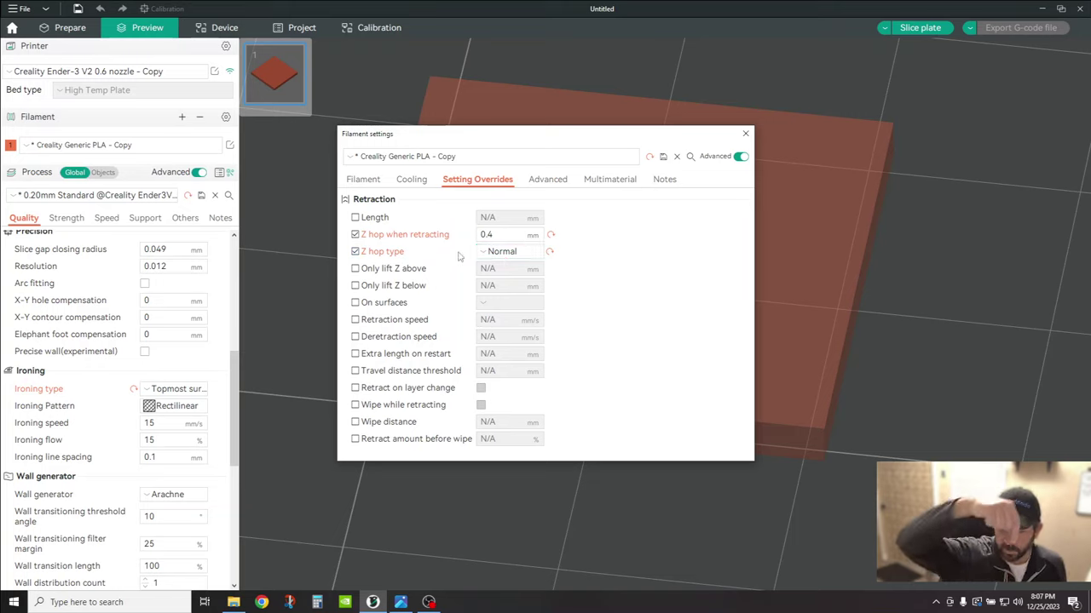
Keep Z hop type at Normal, enable the On surfaces retraction override and set it to Top Only
left_click(510, 251)
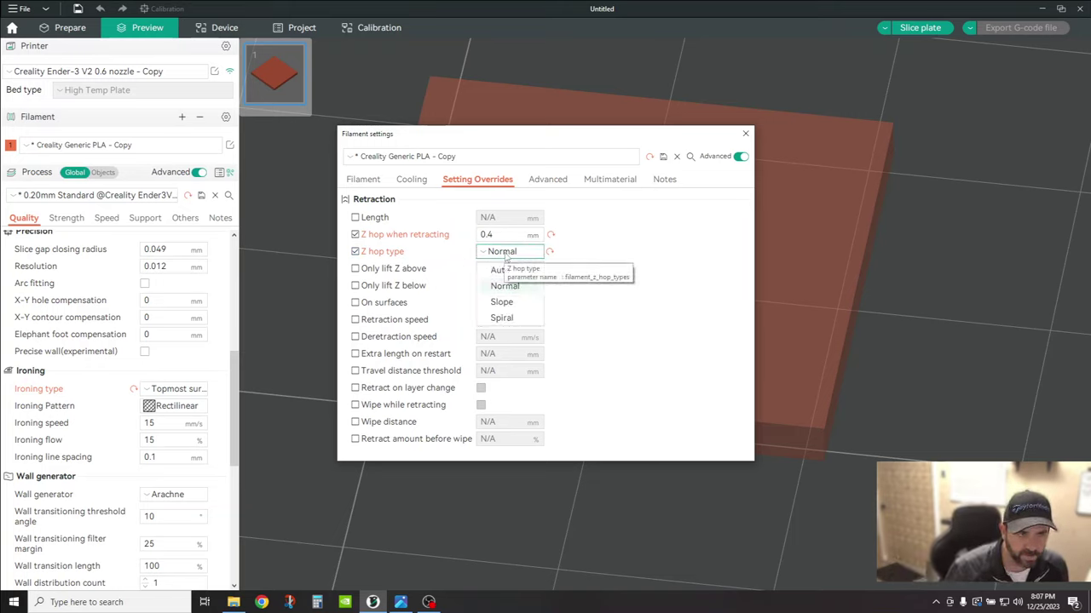
left_click(502, 269)
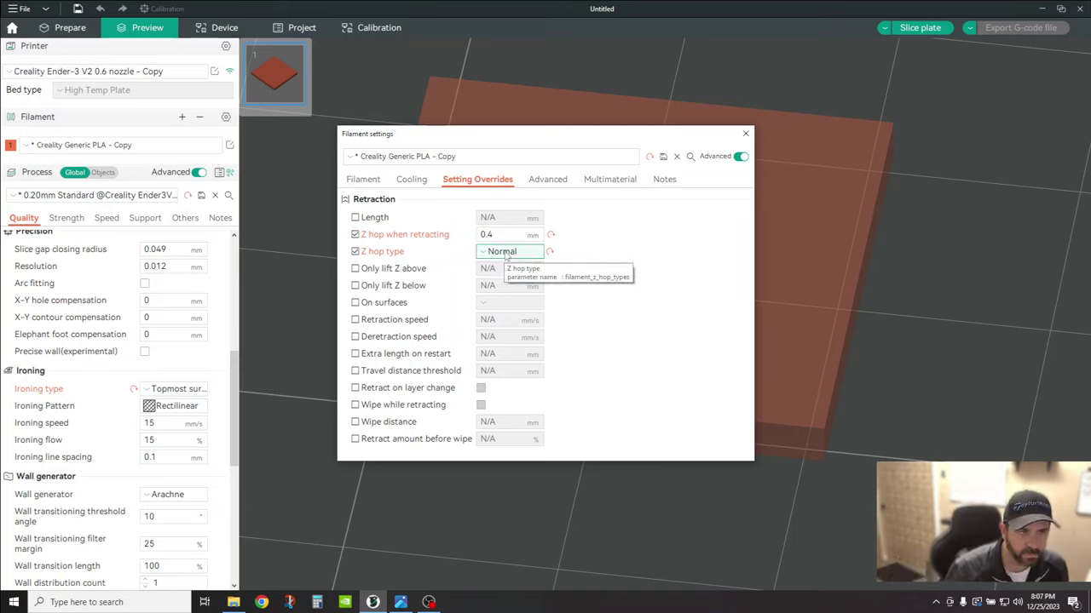
left_click(355, 303)
left_click(485, 308)
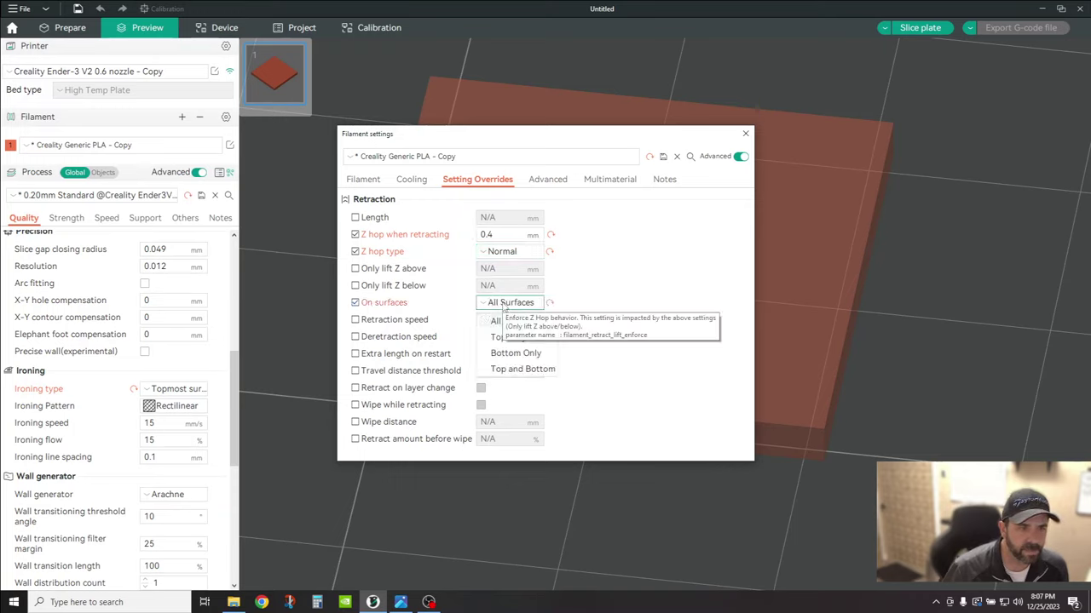
key("Escape")
left_click(530, 339)
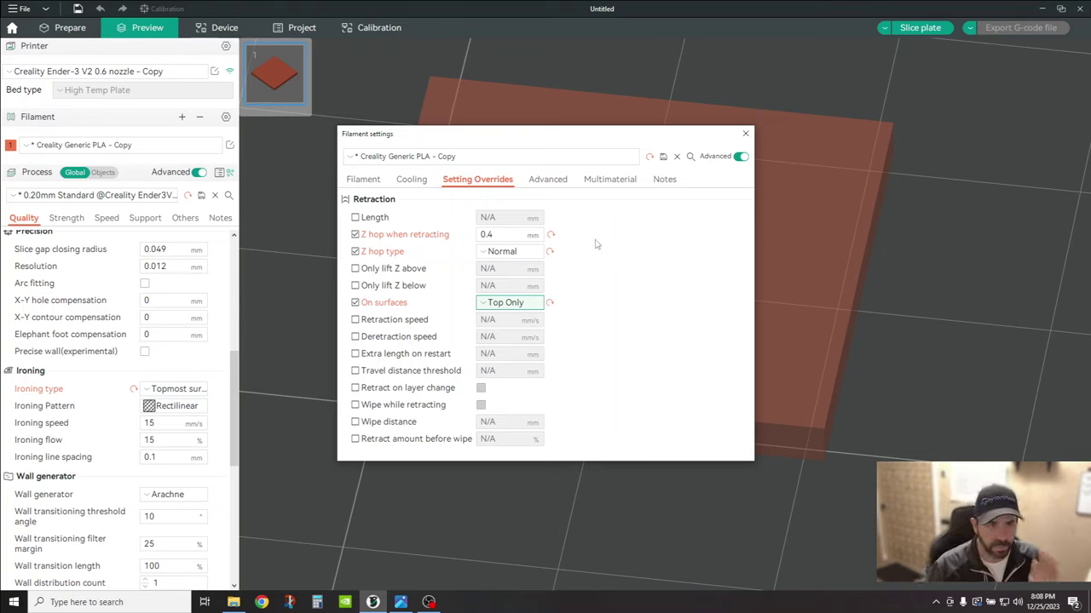
Save the modified overrides to the Creality Generic PLA - Copy filament preset and close the filament settings
left_click(664, 159)
left_click(579, 334)
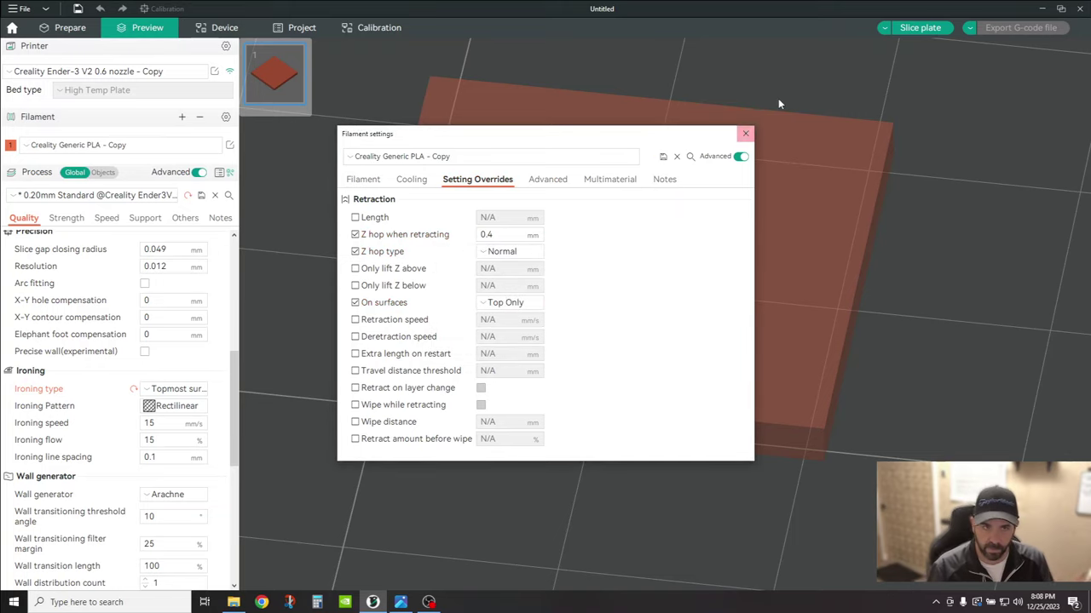
left_click(746, 134)
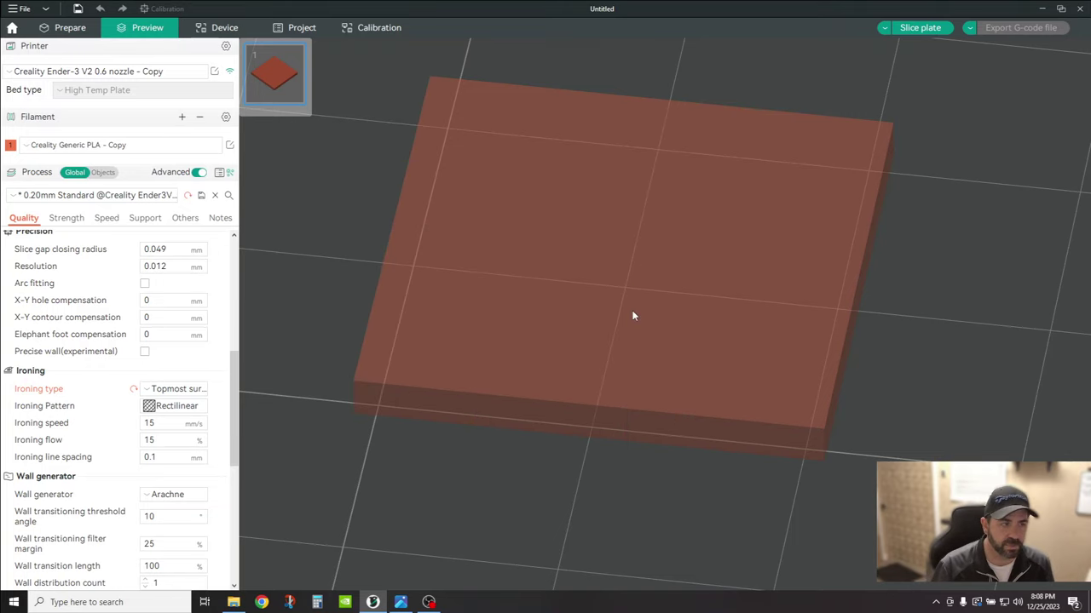
Check the ironing speed and flow settings, and slice the plate again with the saved filament overrides
double_click(143, 426)
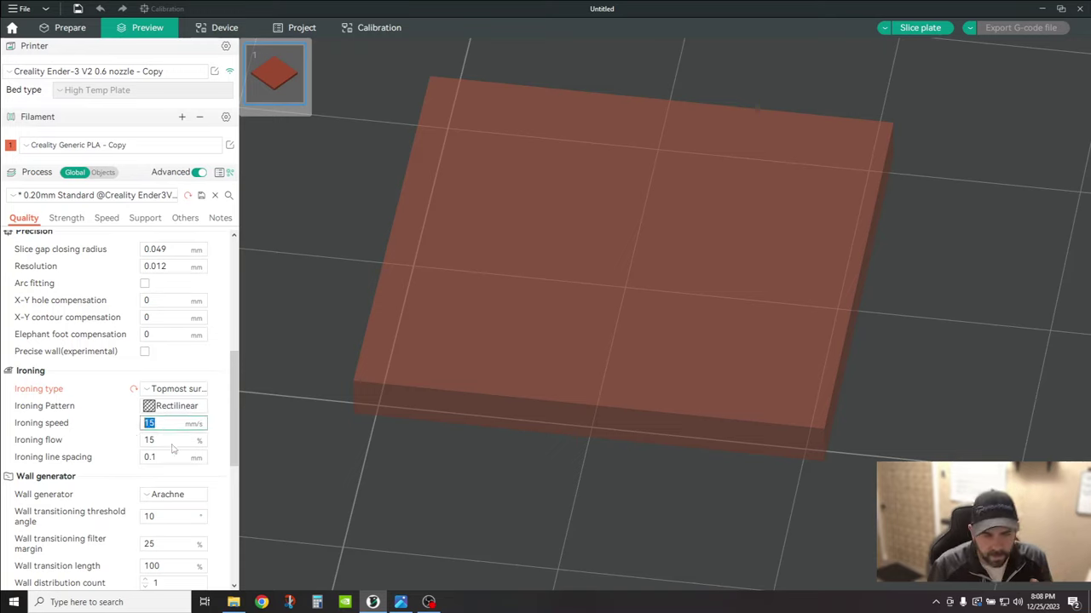
double_click(154, 441)
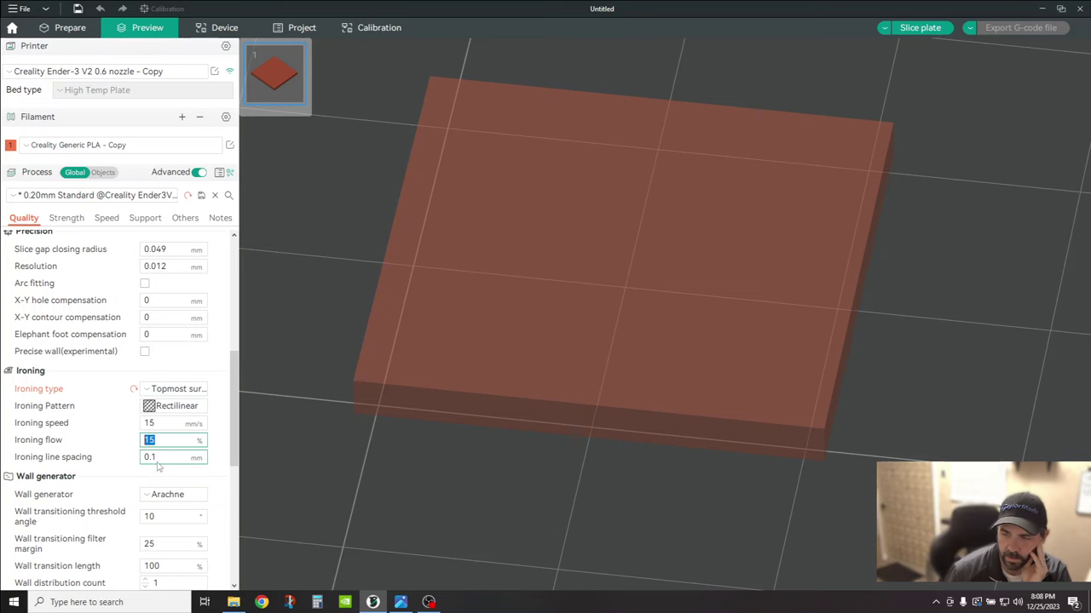
scroll(635, 397, "down", 2)
scroll(622, 409, "down", 5)
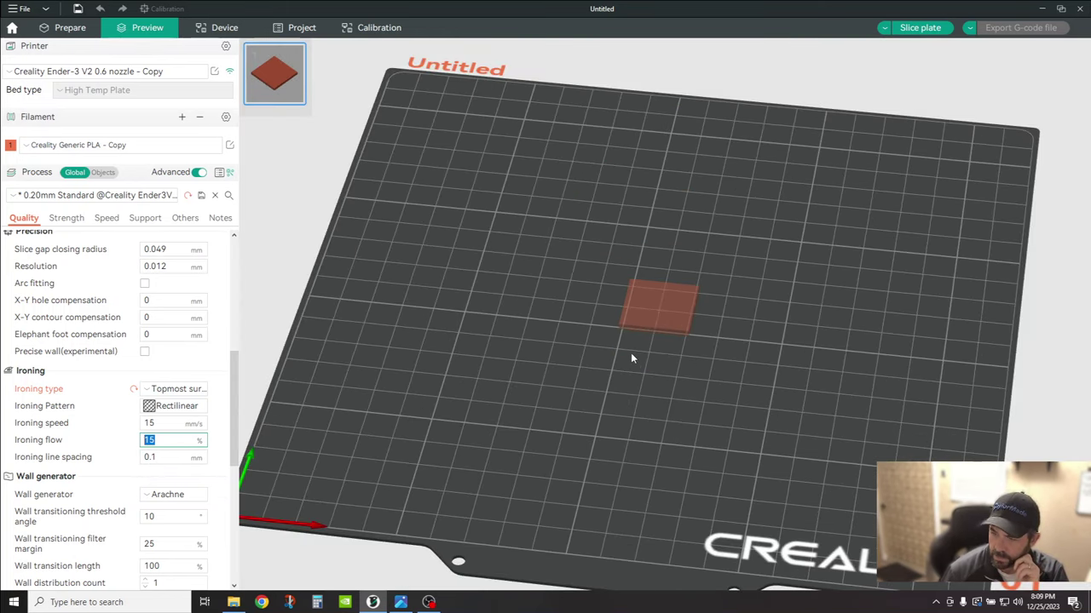
left_click(919, 27)
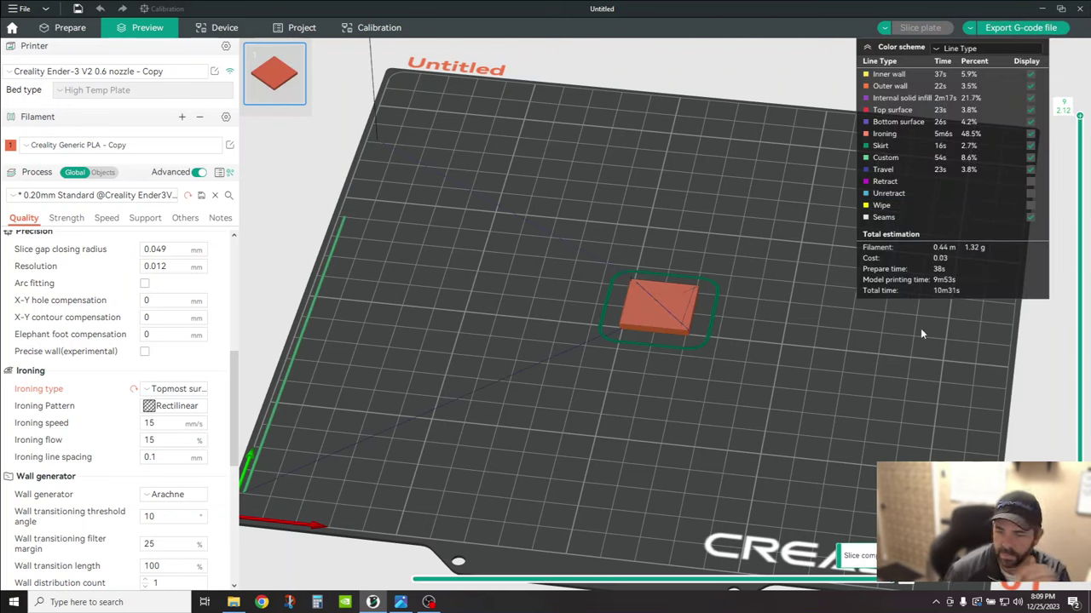